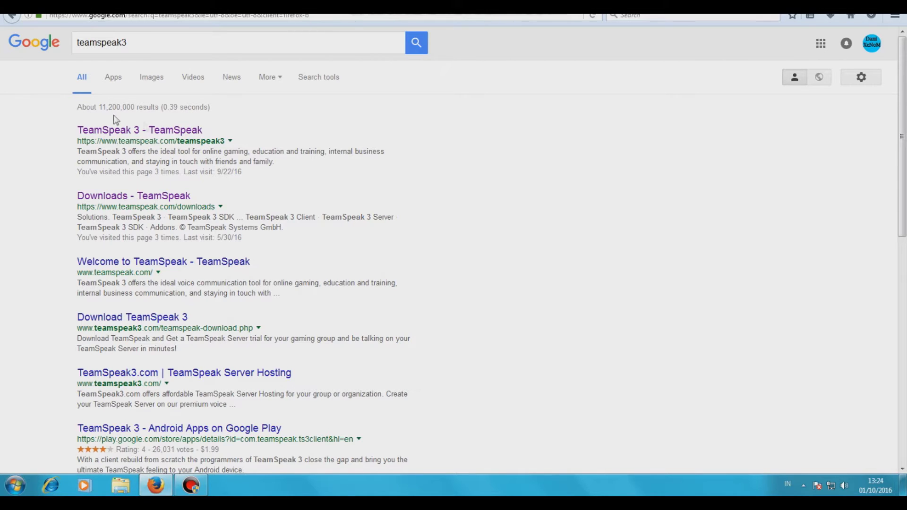
- Open the TeamSpeak 3 site from the search results and review the client downloads offered for each platform
{"action": "left_click", "coordinate": [130, 132]}
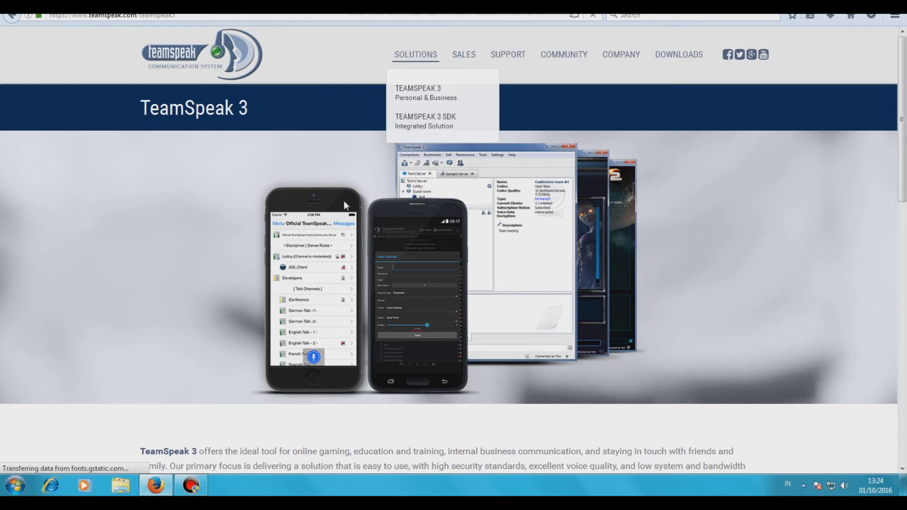
{"action": "mouse_move", "coordinate": [673, 58]}
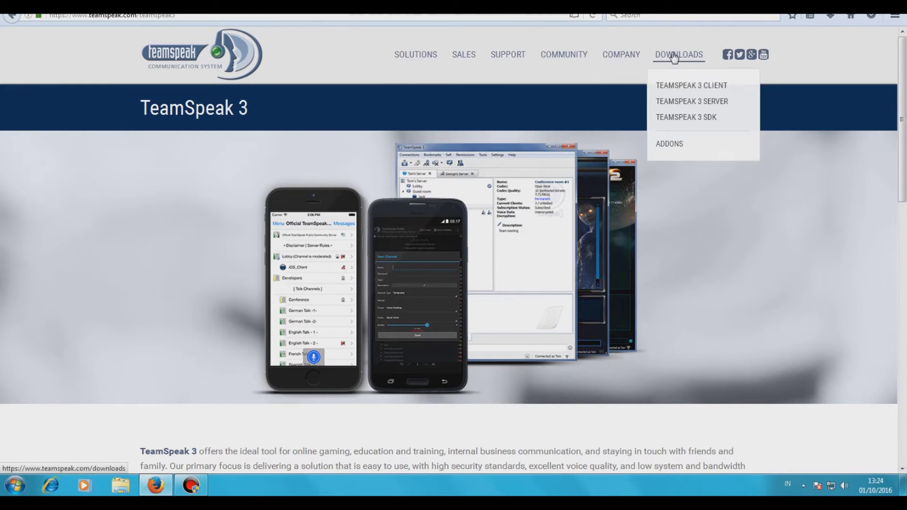
{"action": "left_click", "coordinate": [692, 88]}
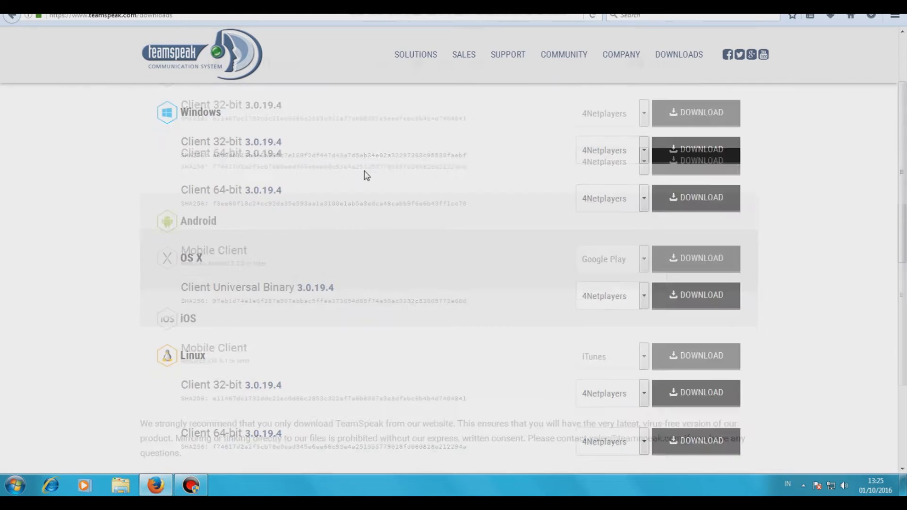
{"action": "scroll", "coordinate": [364, 175], "scroll_direction": "down", "scroll_amount": 10}
{"action": "scroll", "coordinate": [595, 418], "scroll_direction": "up", "scroll_amount": 10}
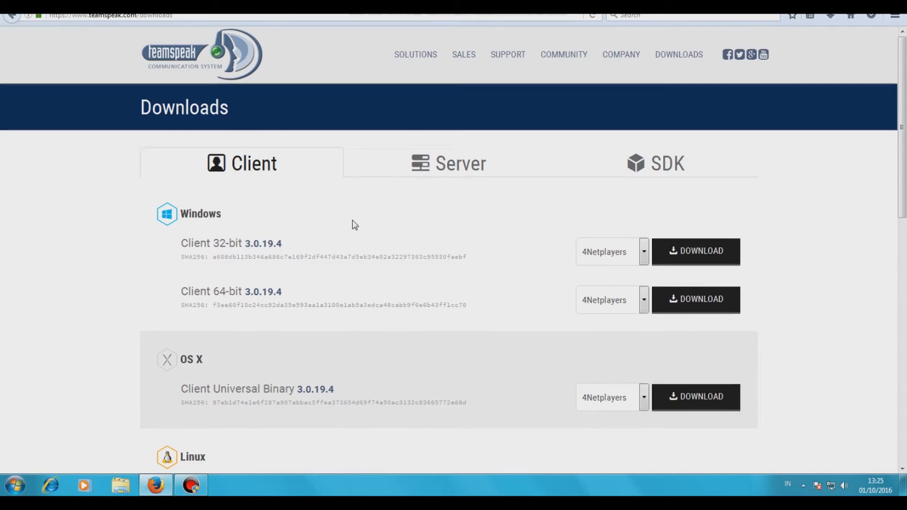
{"action": "scroll", "coordinate": [72, 245], "scroll_direction": "down", "scroll_amount": 3}
{"action": "scroll", "coordinate": [182, 338], "scroll_direction": "down", "scroll_amount": 4}
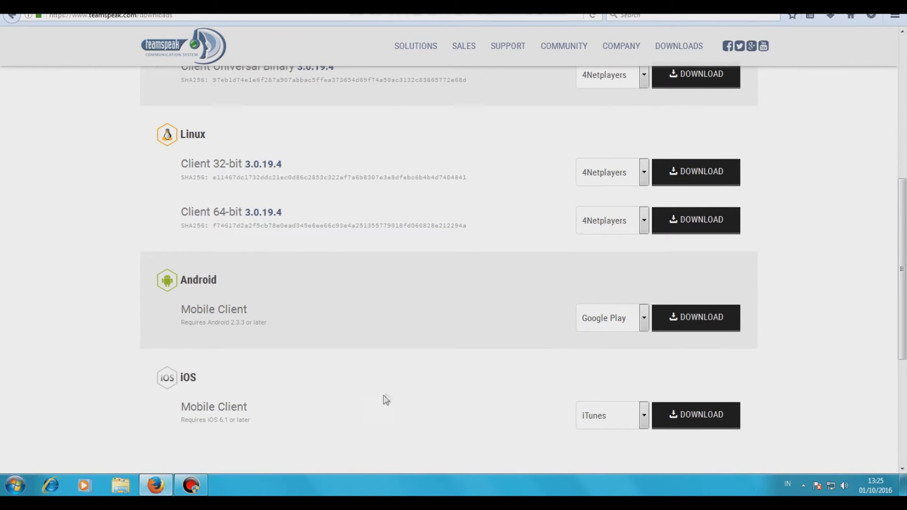
{"action": "scroll", "coordinate": [386, 399], "scroll_direction": "up", "scroll_amount": 7}
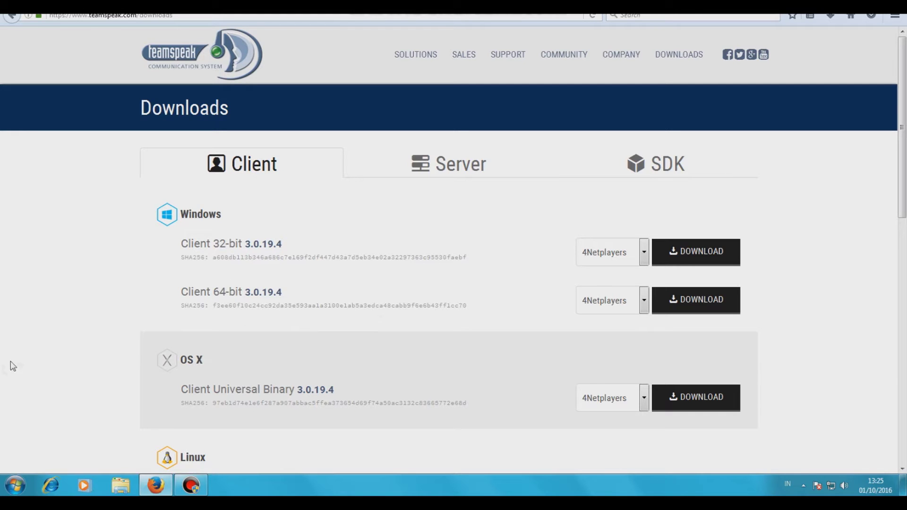
- Check whether Windows is 32-bit or 64-bit in the computer's system properties, and close them
{"action": "left_click", "coordinate": [16, 484]}
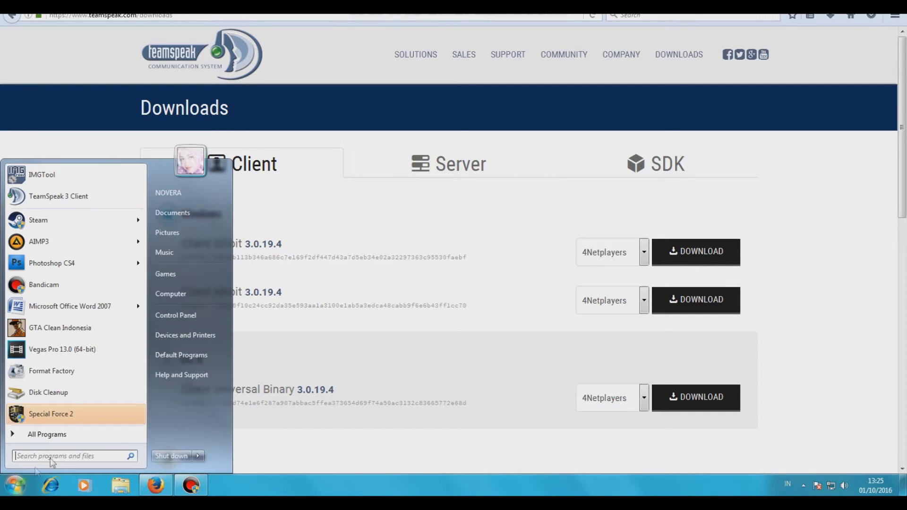
{"action": "right_click", "coordinate": [175, 298]}
{"action": "left_click", "coordinate": [218, 385]}
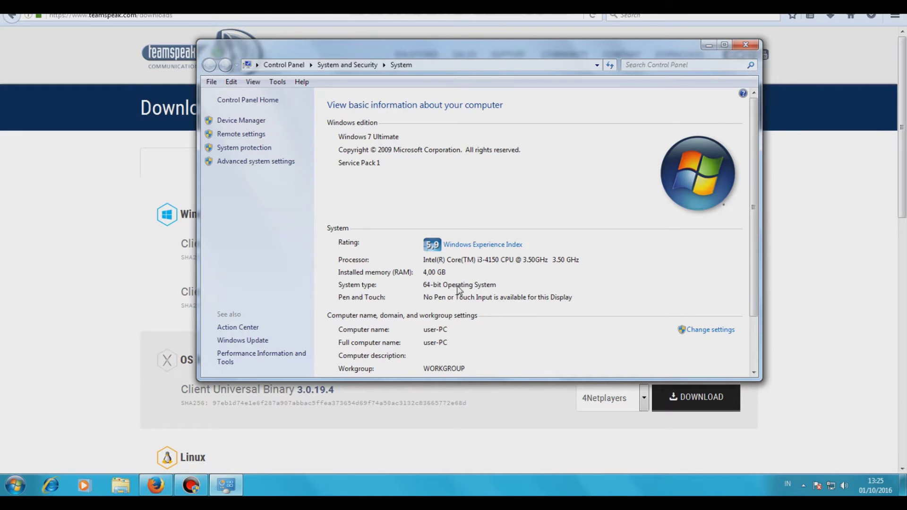
{"action": "left_click", "coordinate": [746, 44]}
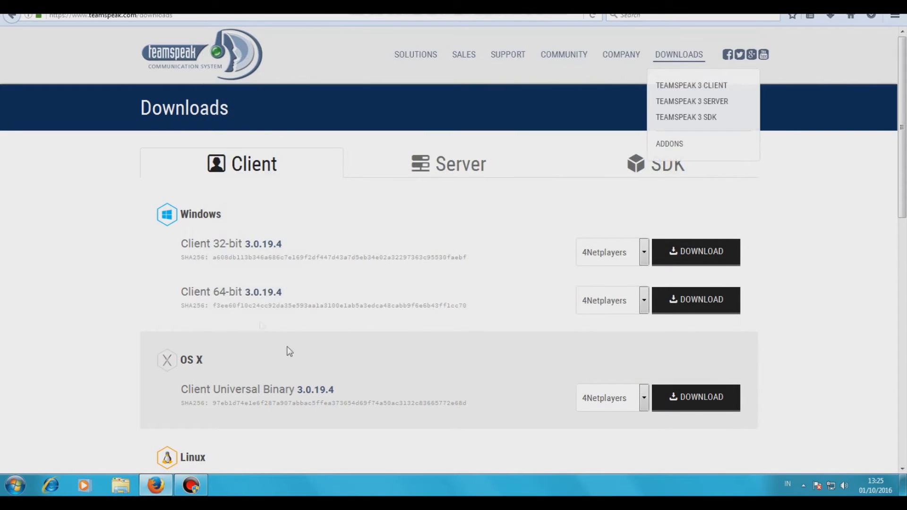
- Download the Windows Client 64-bit 3.0.19.4 installer, save the file and run it
{"action": "left_click", "coordinate": [700, 300]}
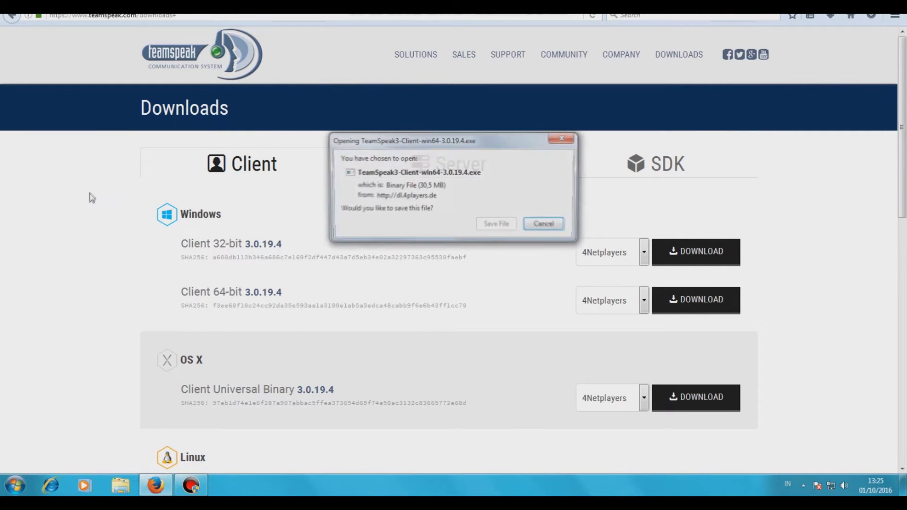
{"action": "left_click", "coordinate": [496, 225]}
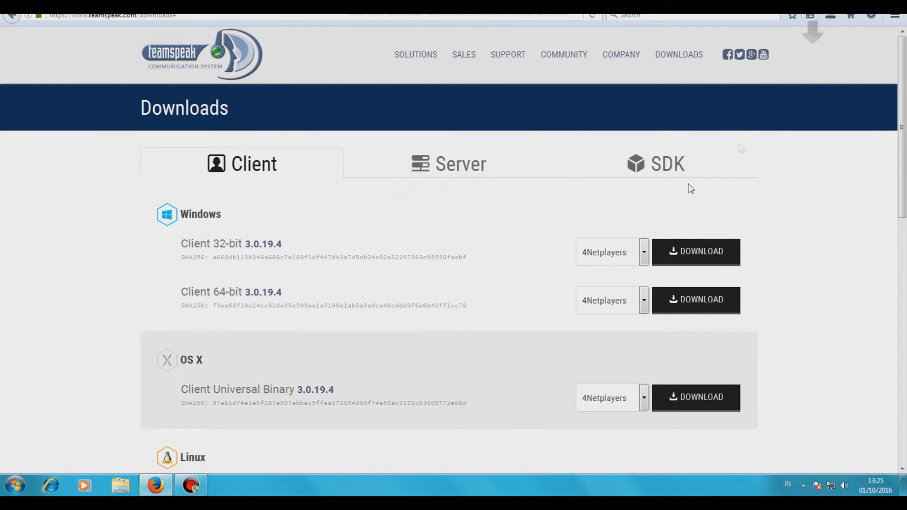
{"action": "left_click", "coordinate": [839, 19]}
{"action": "left_click", "coordinate": [830, 16]}
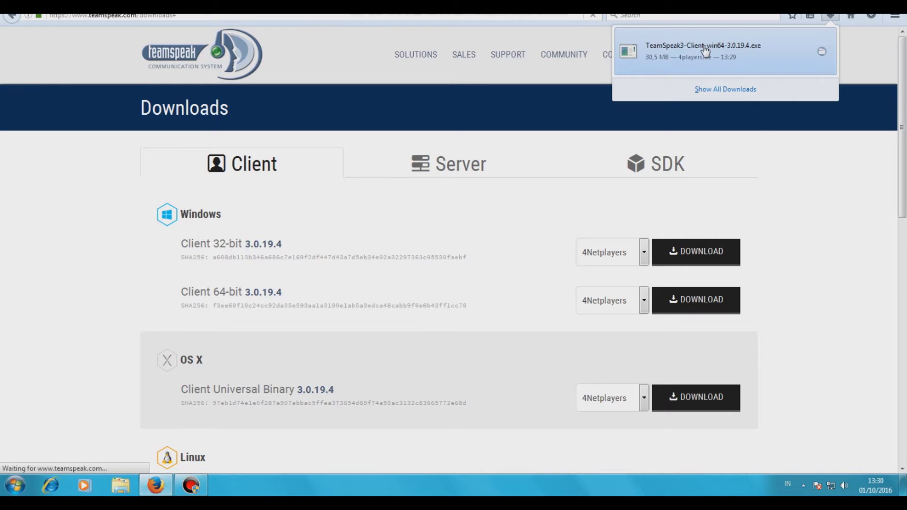
{"action": "left_click", "coordinate": [705, 50]}
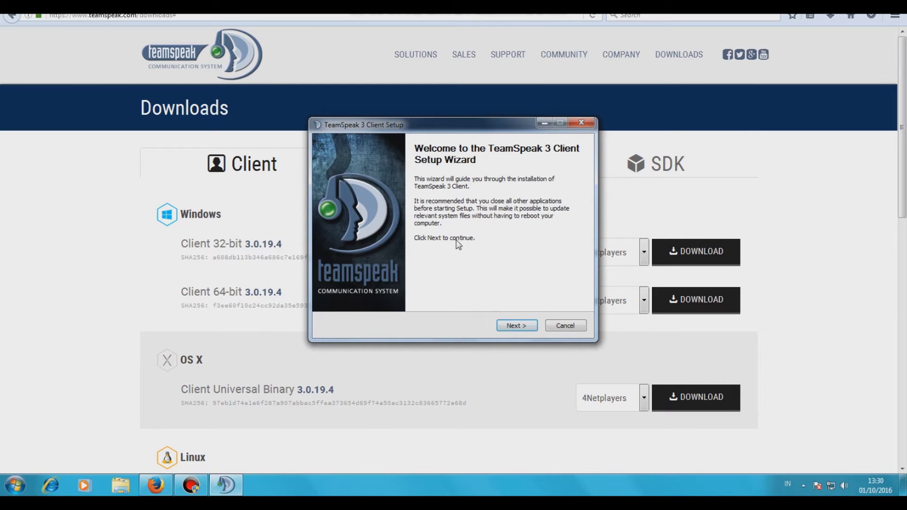
- Start the TeamSpeak 3 Client setup, scroll through the license agreement and accept its terms
{"action": "left_click", "coordinate": [517, 325]}
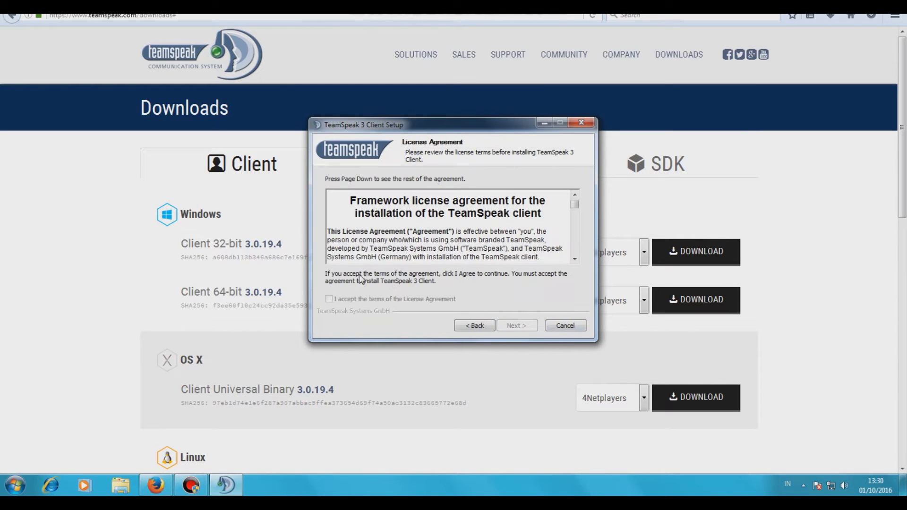
{"action": "scroll", "coordinate": [576, 205], "scroll_direction": "down", "scroll_amount": 1}
{"action": "scroll", "coordinate": [577, 206], "scroll_direction": "up", "scroll_amount": 1}
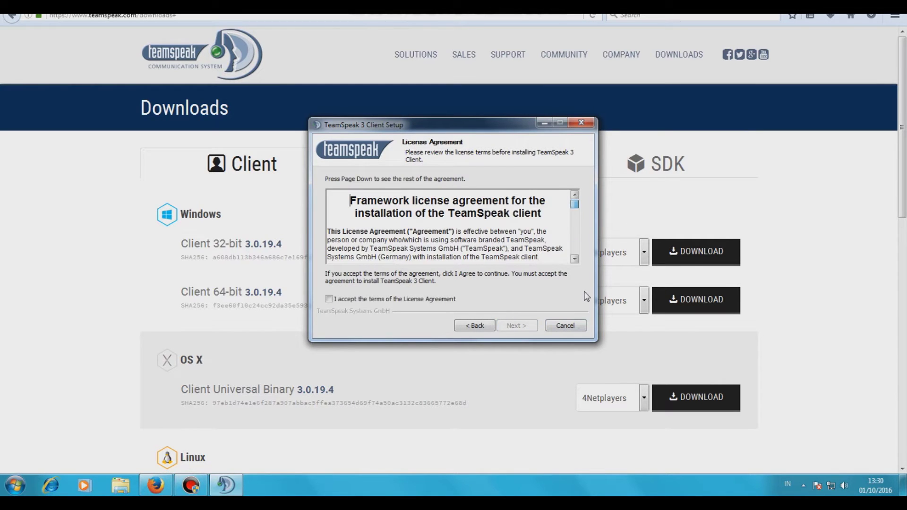
{"action": "left_click_drag", "start_coordinate": [574, 204], "coordinate": [575, 249]}
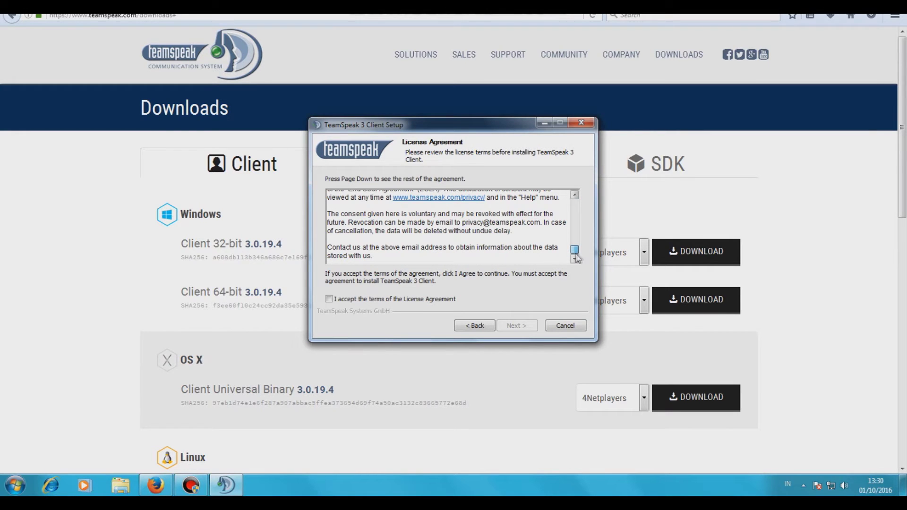
{"action": "left_click", "coordinate": [330, 300]}
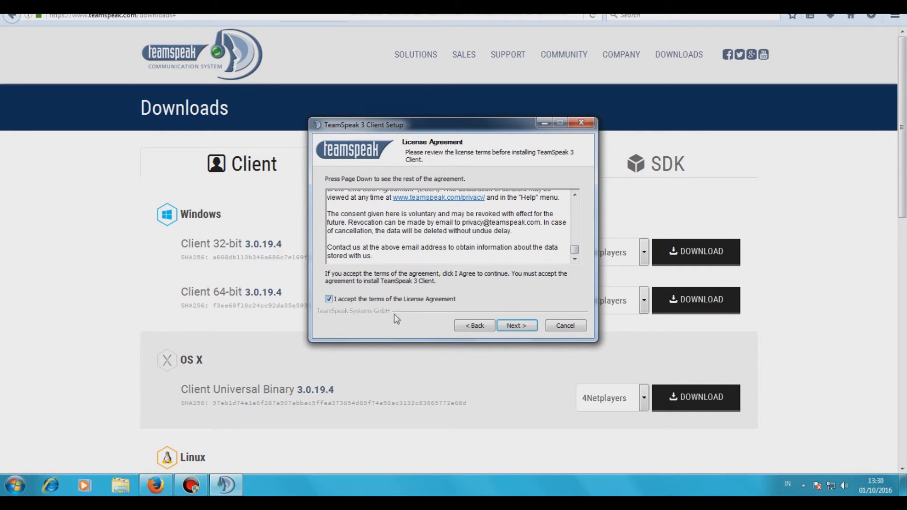
{"action": "left_click", "coordinate": [510, 326]}
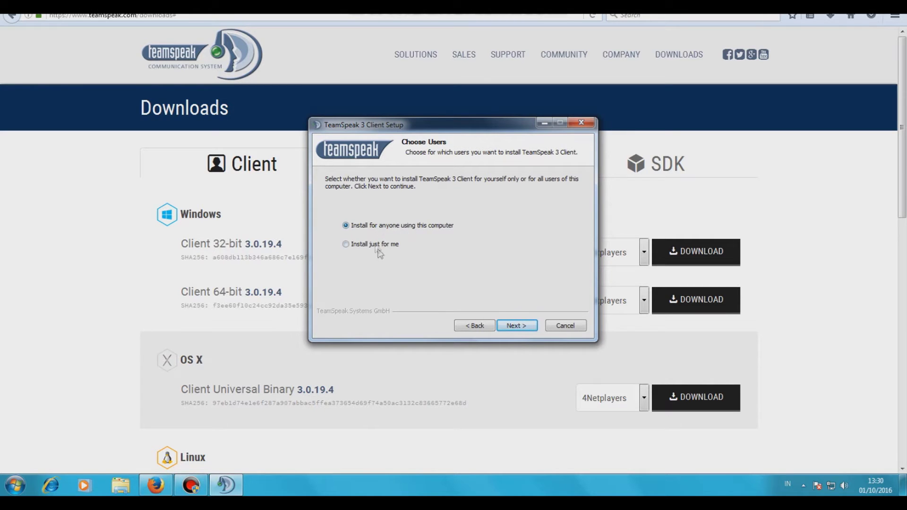
- Install for anyone using this computer in the default folder, saving configuration in user files without the Overwolf overlay, and run TeamSpeak 3 Client
{"action": "left_click", "coordinate": [517, 326]}
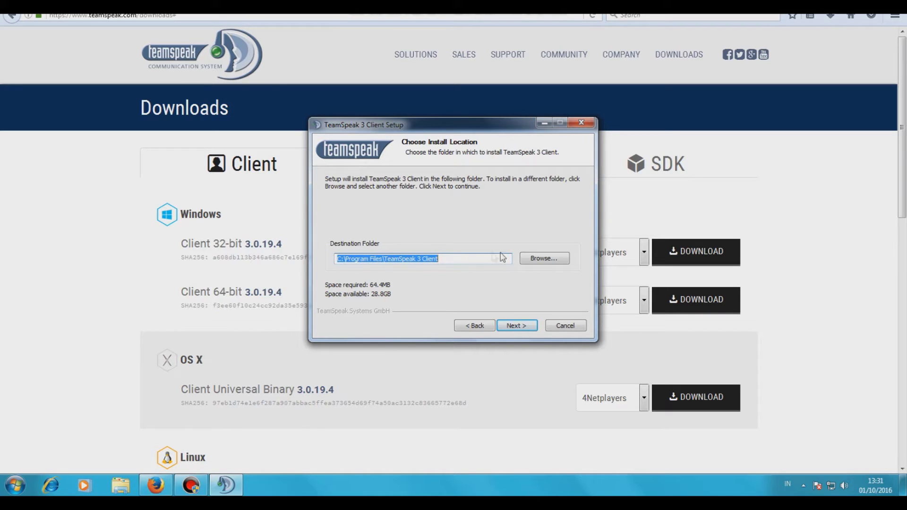
{"action": "left_click", "coordinate": [518, 326]}
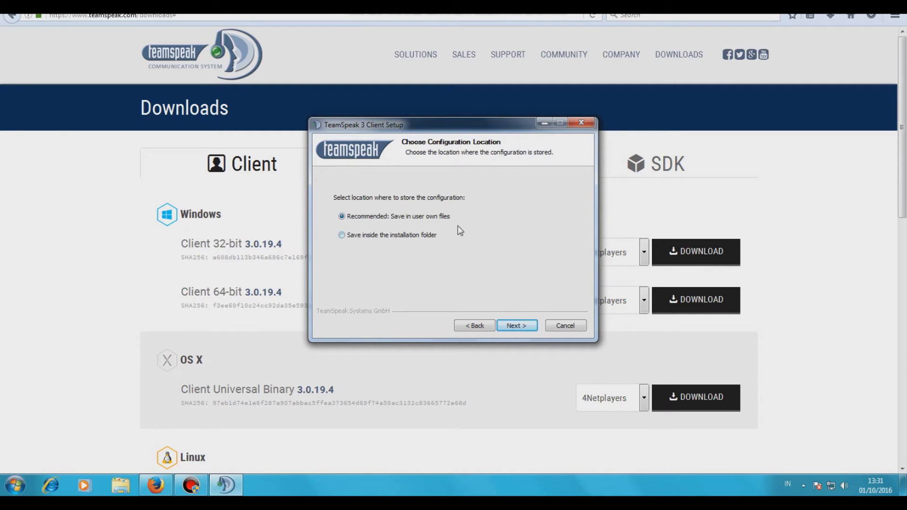
{"action": "left_click", "coordinate": [500, 326]}
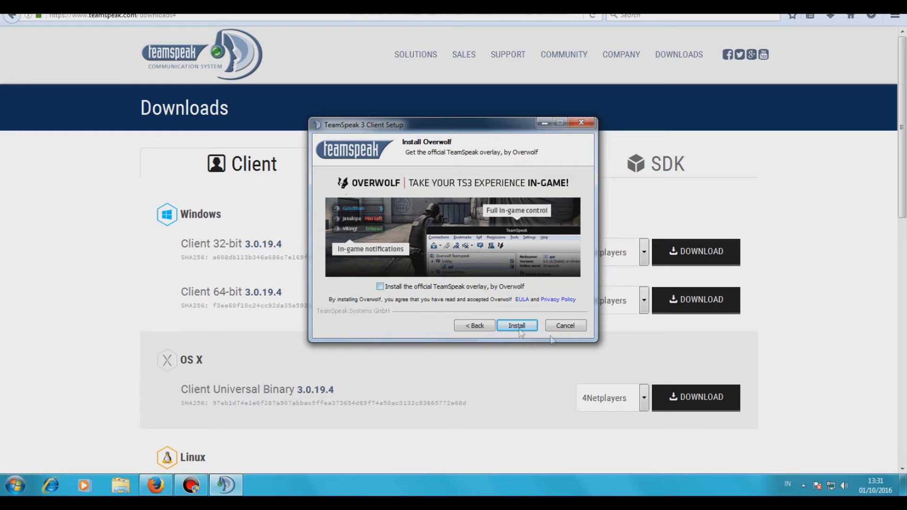
{"action": "left_click", "coordinate": [518, 325]}
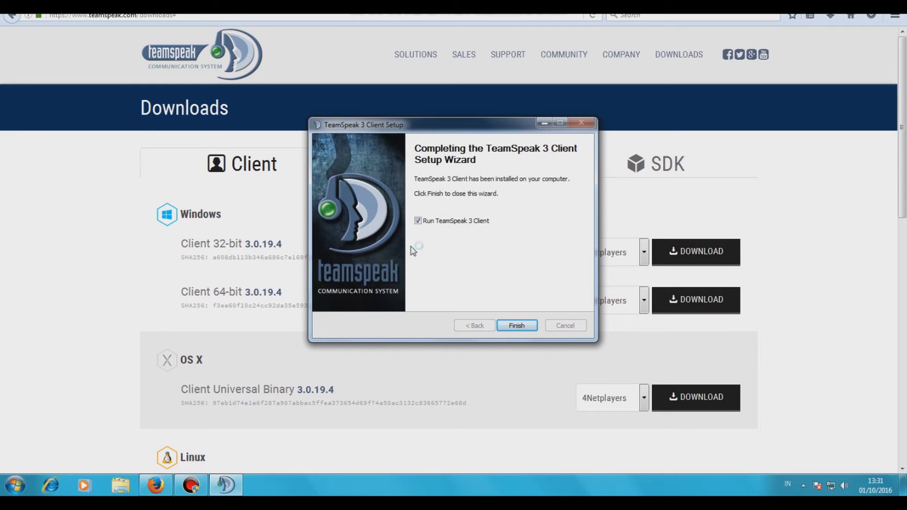
{"action": "left_click", "coordinate": [516, 325]}
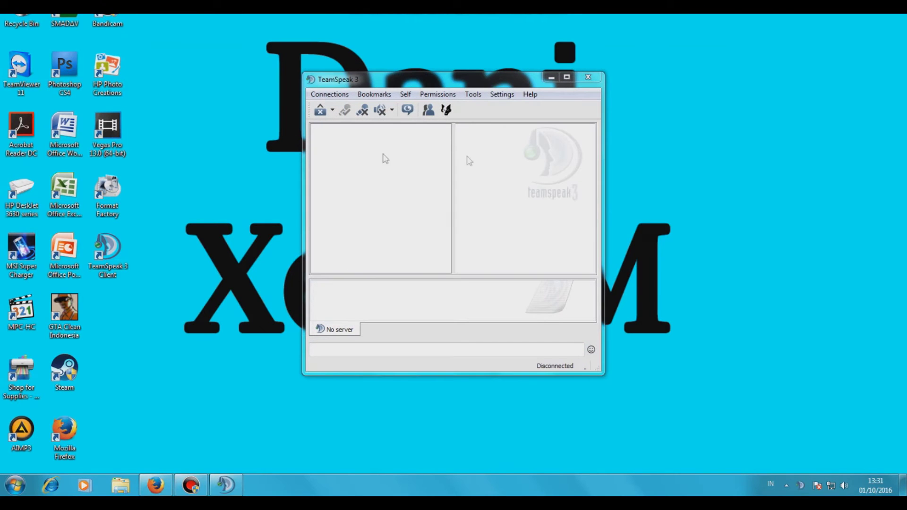
- Make the TeamSpeak 3 window taller, read to the end of the client's license agreement and accept it
{"action": "left_click_drag", "start_coordinate": [434, 375], "coordinate": [462, 468]}
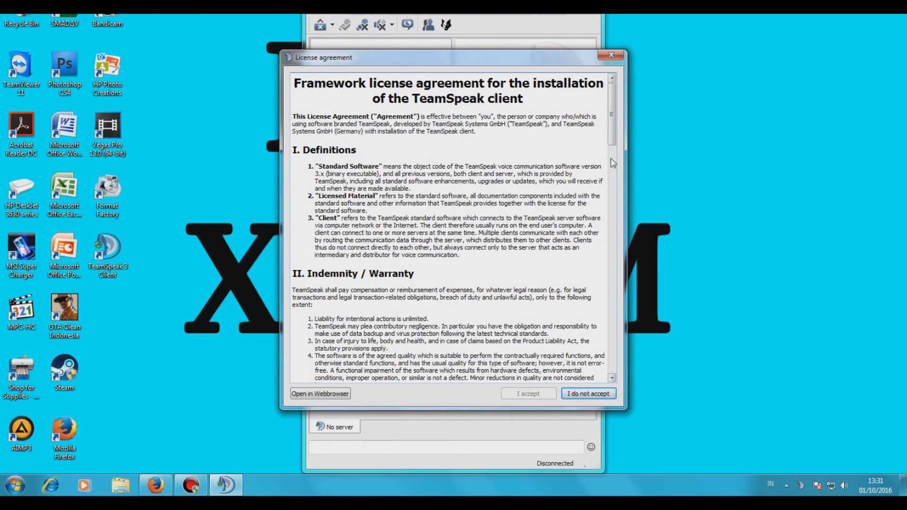
{"action": "left_click_drag", "start_coordinate": [612, 133], "coordinate": [602, 366]}
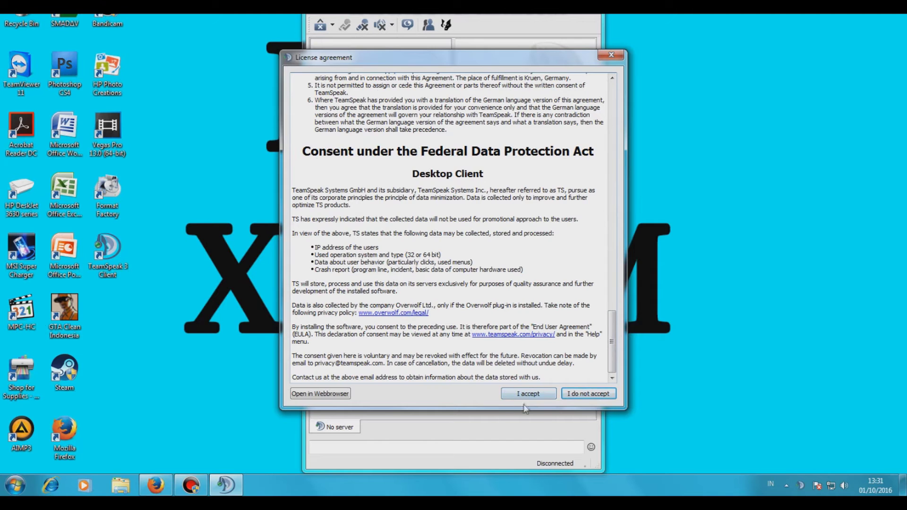
{"action": "left_click", "coordinate": [527, 395]}
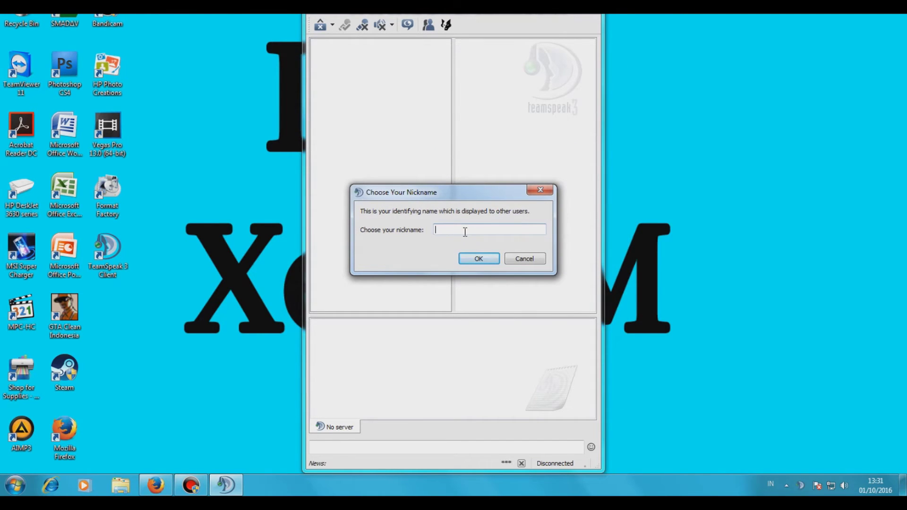
- Enter the user's nickname with the [MYTH] tag in front and confirm it
{"action": "type", "text": "[MYTH] "}
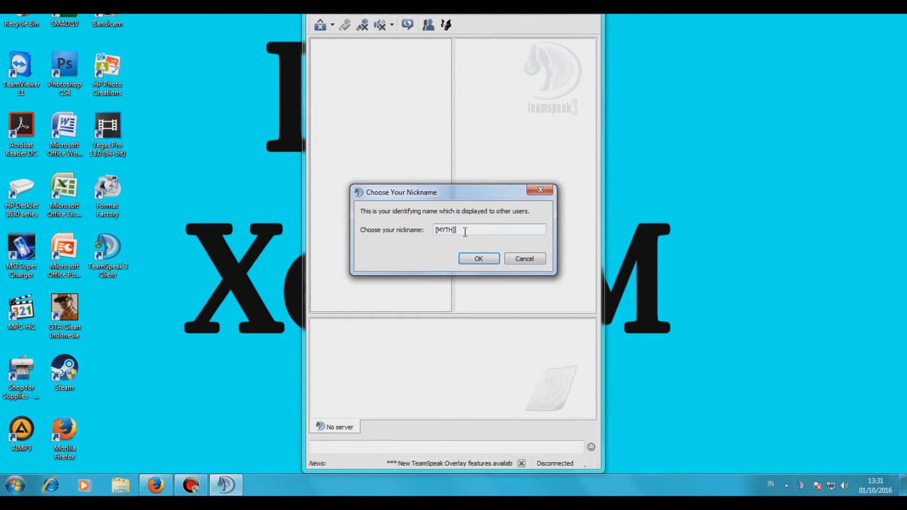
{"action": "type", "text": "DaniX"}
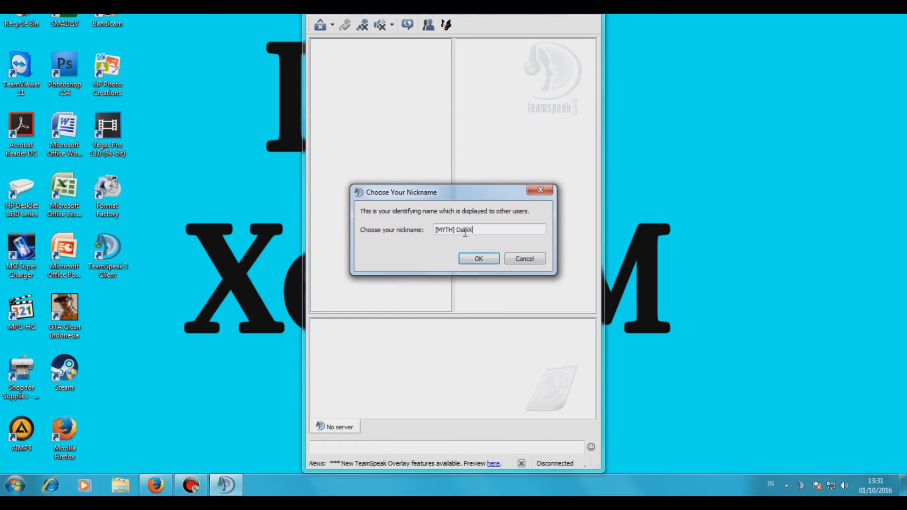
{"action": "type", "text": "eNoM"}
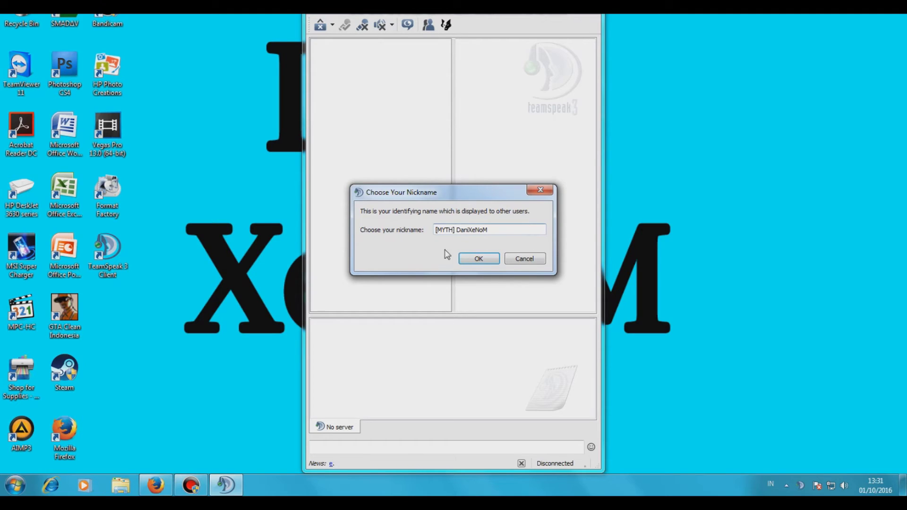
{"action": "left_click", "coordinate": [479, 260]}
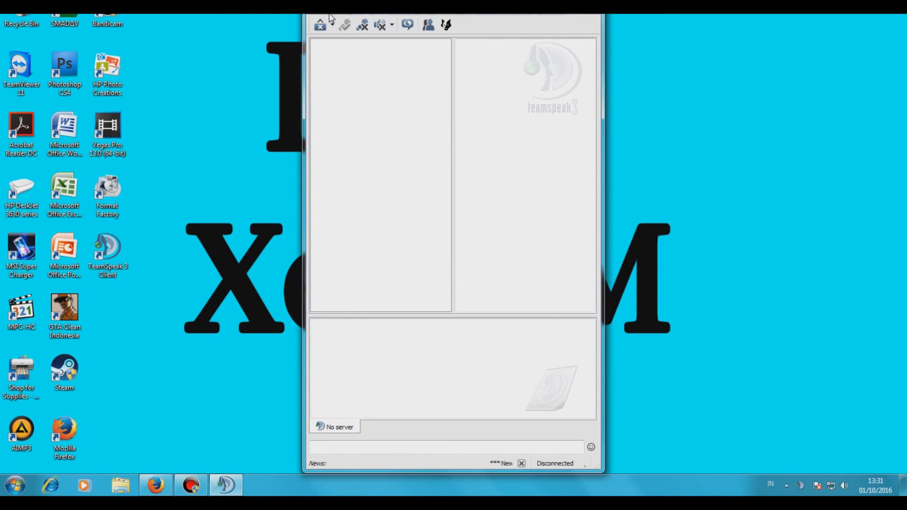
- In the Capture options, keep the automatic best capture mode and set the capture device to Microphone (Realtek High Definition Audio)
{"action": "left_click", "coordinate": [503, 16]}
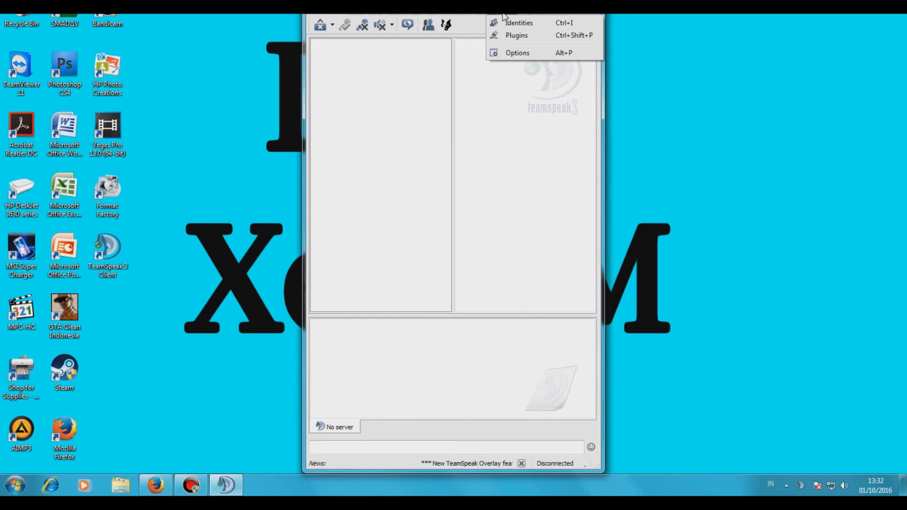
{"action": "left_click", "coordinate": [516, 56]}
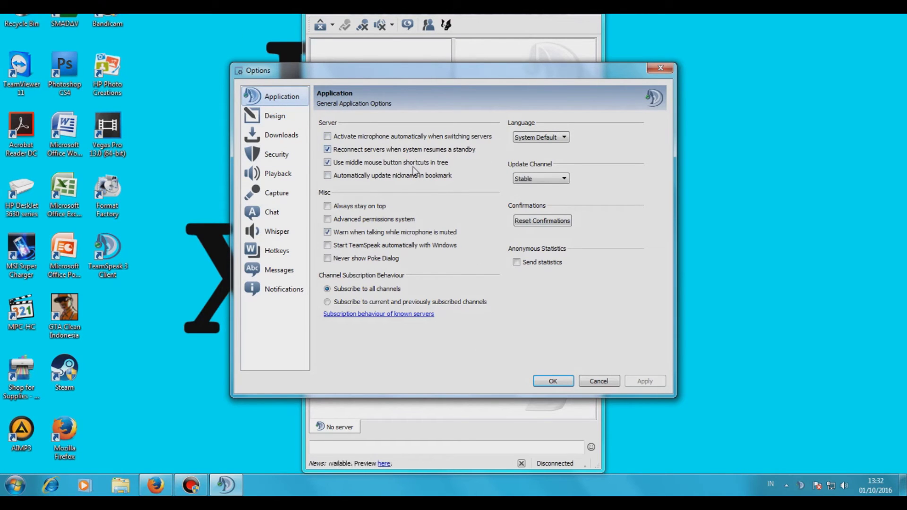
{"action": "left_click", "coordinate": [273, 194]}
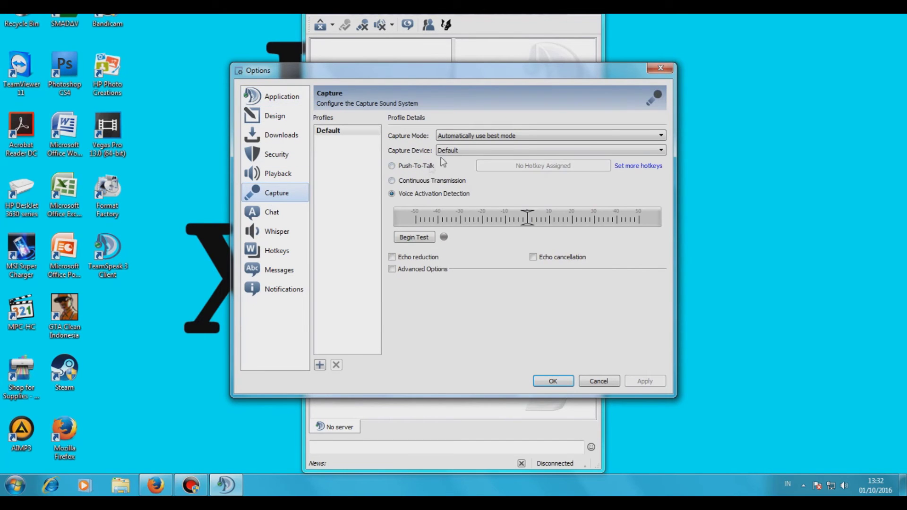
{"action": "left_click", "coordinate": [444, 136]}
{"action": "left_click", "coordinate": [451, 137]}
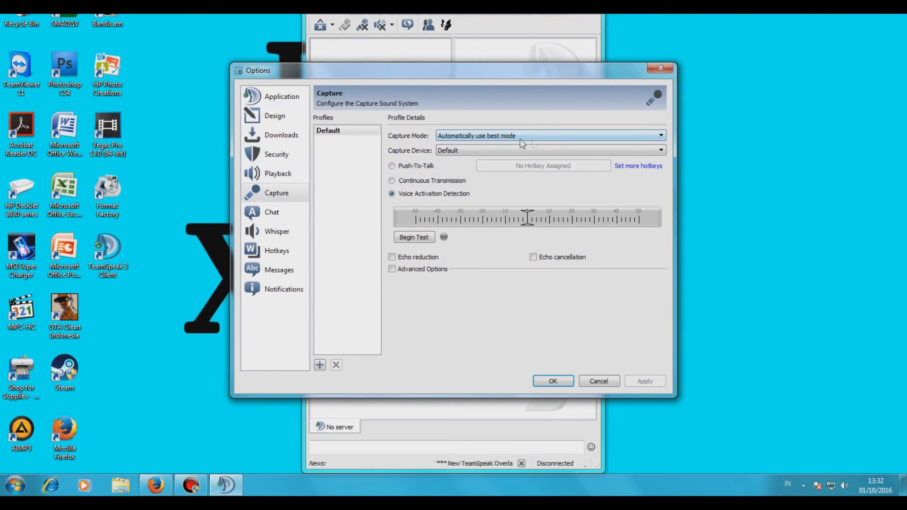
{"action": "left_click", "coordinate": [453, 151]}
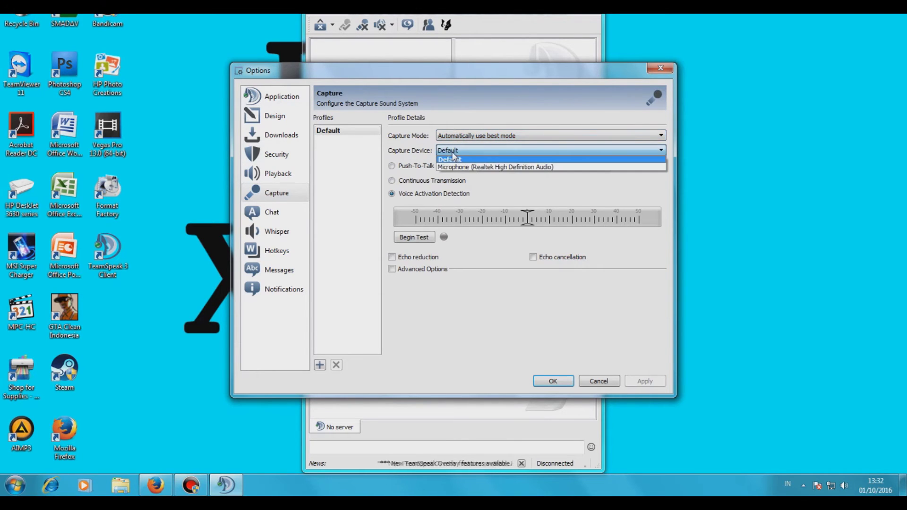
{"action": "left_click", "coordinate": [462, 167]}
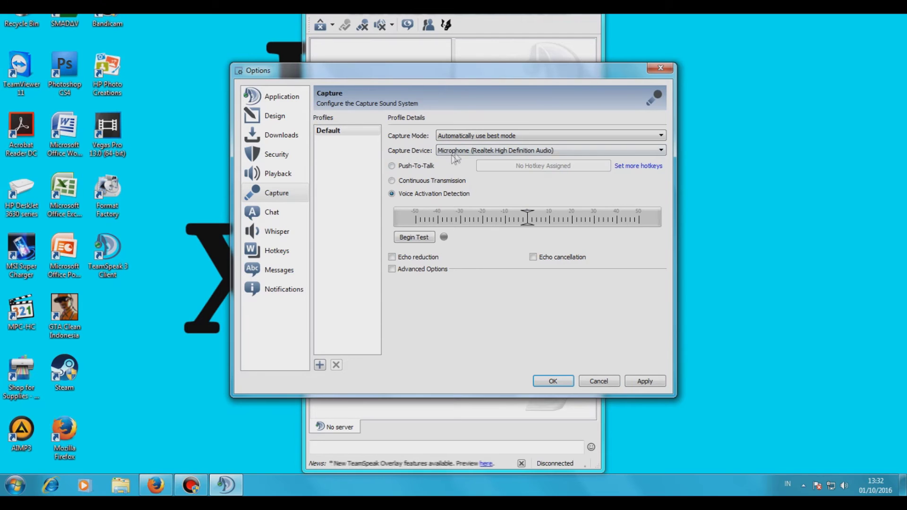
{"action": "left_click", "coordinate": [530, 151]}
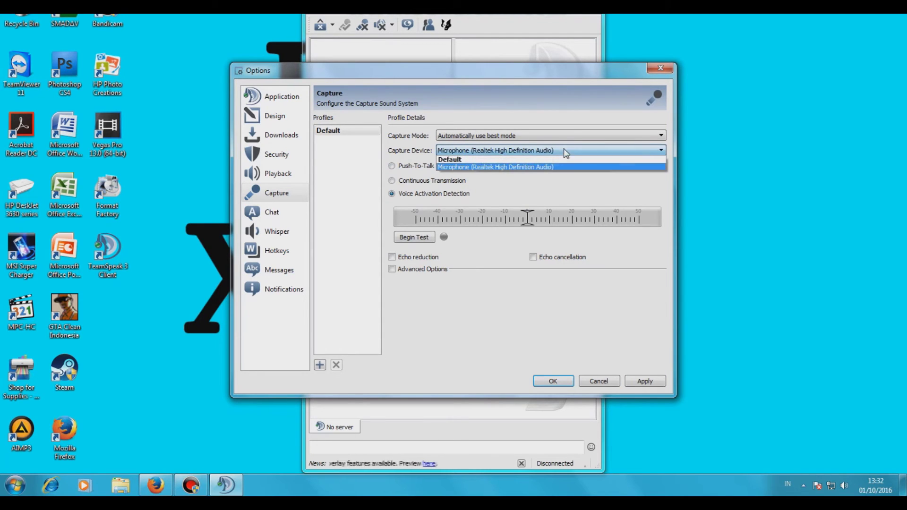
{"action": "left_click", "coordinate": [471, 160]}
{"action": "left_click", "coordinate": [471, 151]}
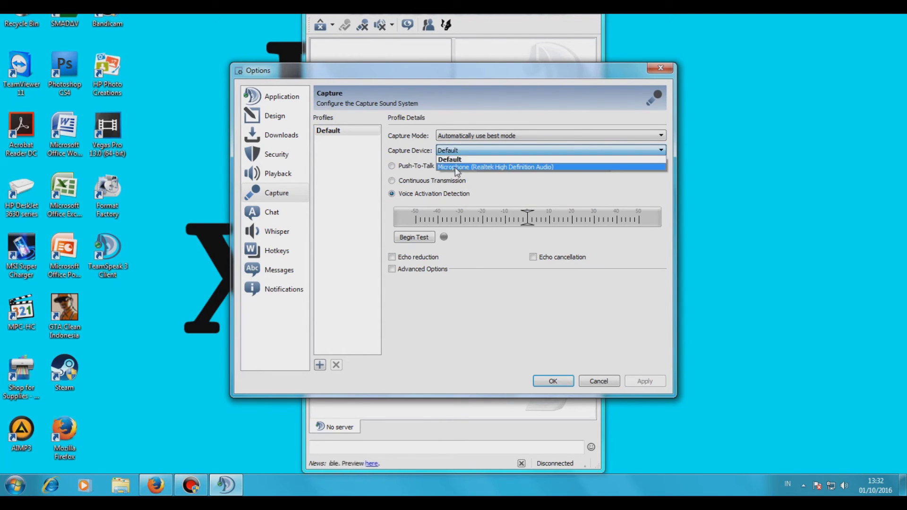
{"action": "left_click", "coordinate": [463, 166]}
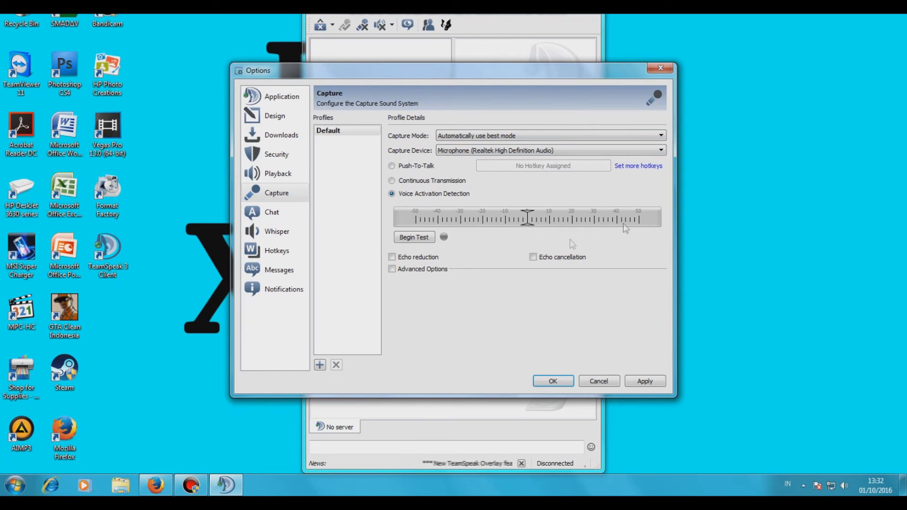
- Run the microphone test, lower the voice activation threshold to about -17, stop the test, and apply and confirm the options
{"action": "left_click", "coordinate": [418, 238]}
{"action": "left_click_drag", "start_coordinate": [527, 222], "coordinate": [510, 219]}
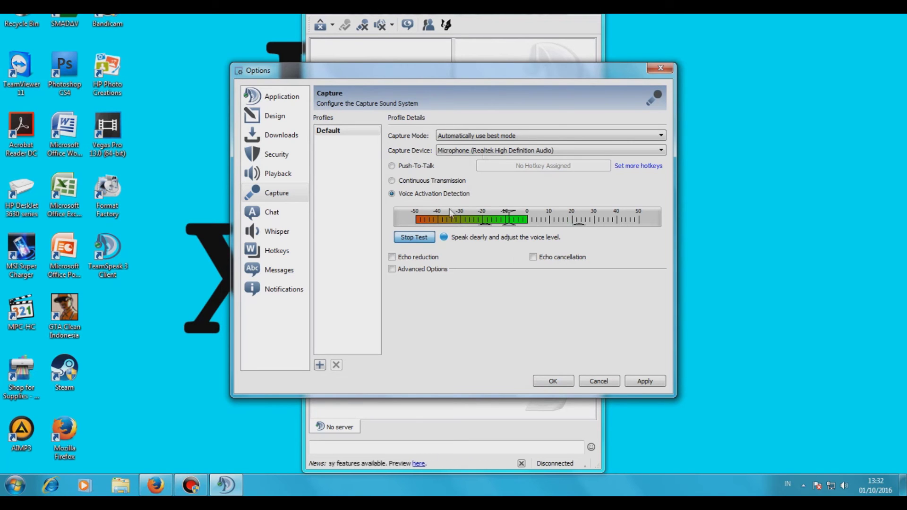
{"action": "left_click_drag", "start_coordinate": [509, 222], "coordinate": [489, 221]}
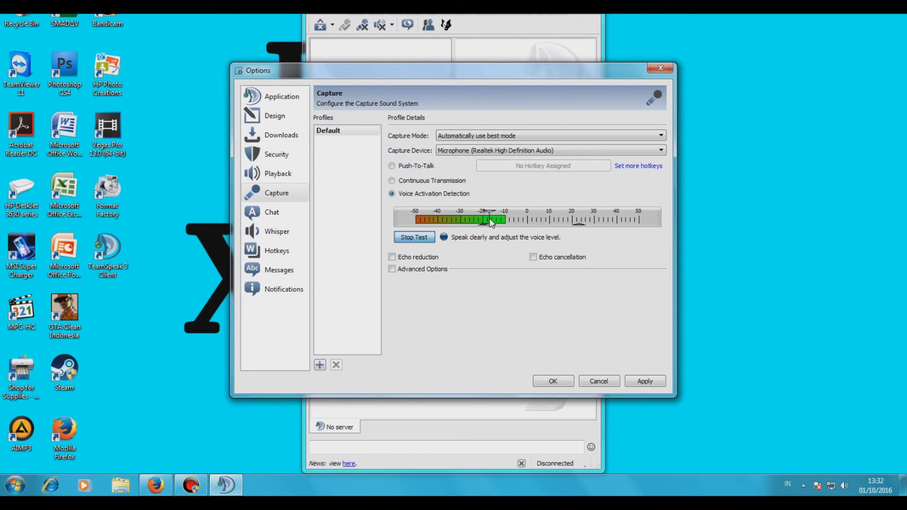
{"action": "left_click", "coordinate": [414, 238]}
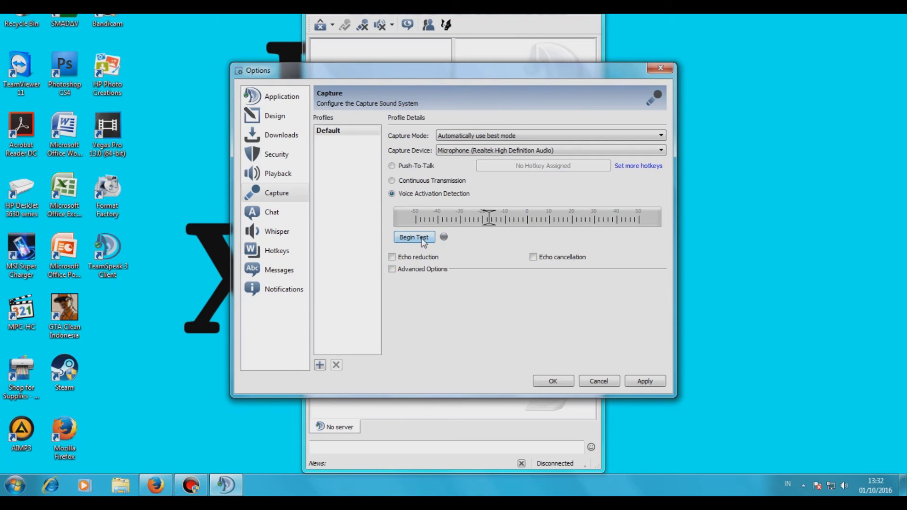
{"action": "left_click", "coordinate": [646, 382]}
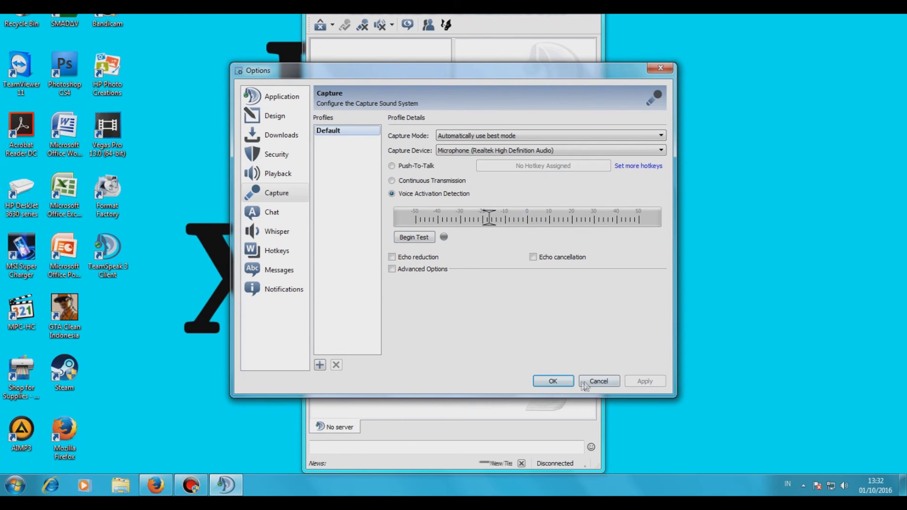
{"action": "left_click", "coordinate": [553, 381]}
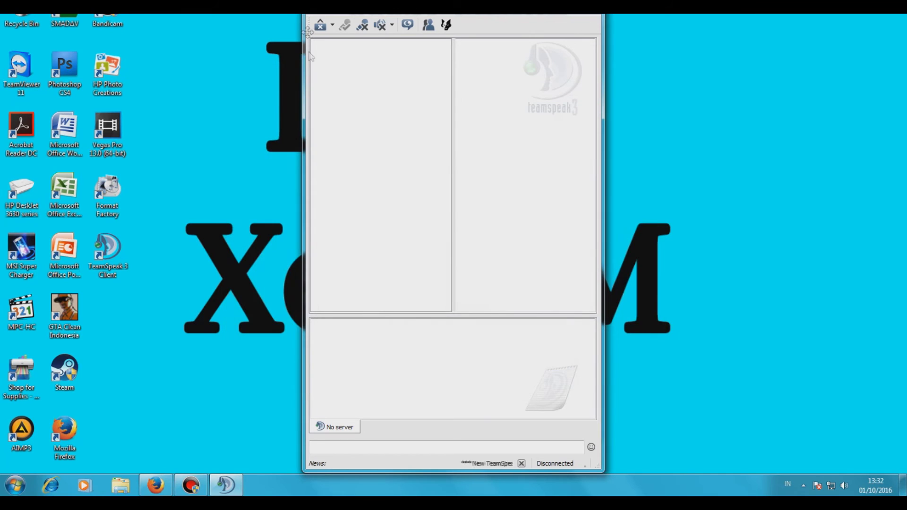
- Open the server list and filter it by the country Indonesia with all regions and cities
{"action": "left_click", "coordinate": [333, 15]}
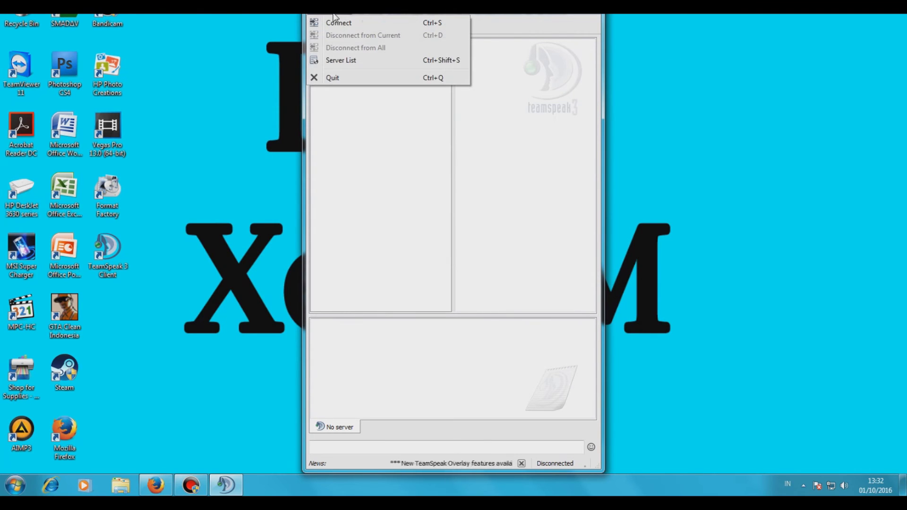
{"action": "left_click", "coordinate": [348, 62]}
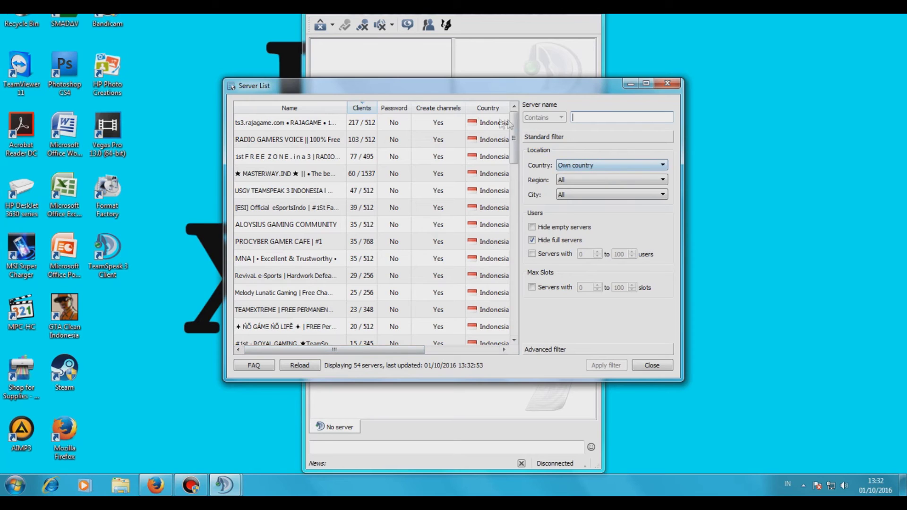
{"action": "left_click", "coordinate": [602, 165]}
{"action": "left_click_drag", "start_coordinate": [665, 186], "coordinate": [664, 204]}
{"action": "scroll", "coordinate": [584, 206], "scroll_direction": "up", "scroll_amount": 1}
{"action": "left_click", "coordinate": [577, 181]}
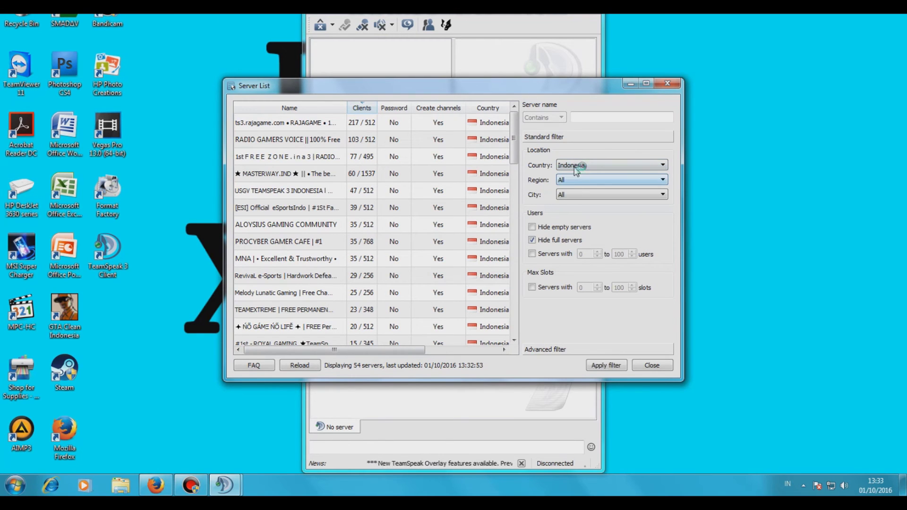
{"action": "left_click", "coordinate": [605, 365]}
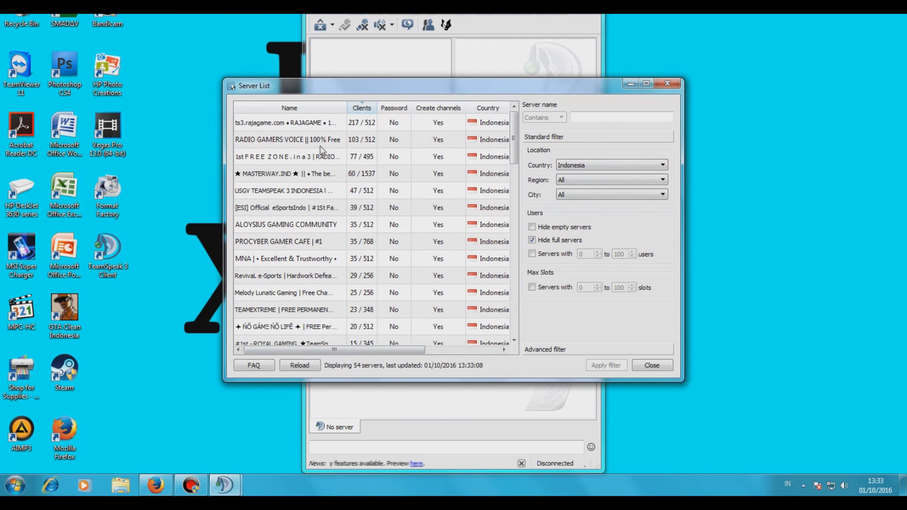
- Connect to the PROCYBER GAMER CAFE | #1 server, dismiss its host message and close the server list
{"action": "left_click", "coordinate": [250, 243]}
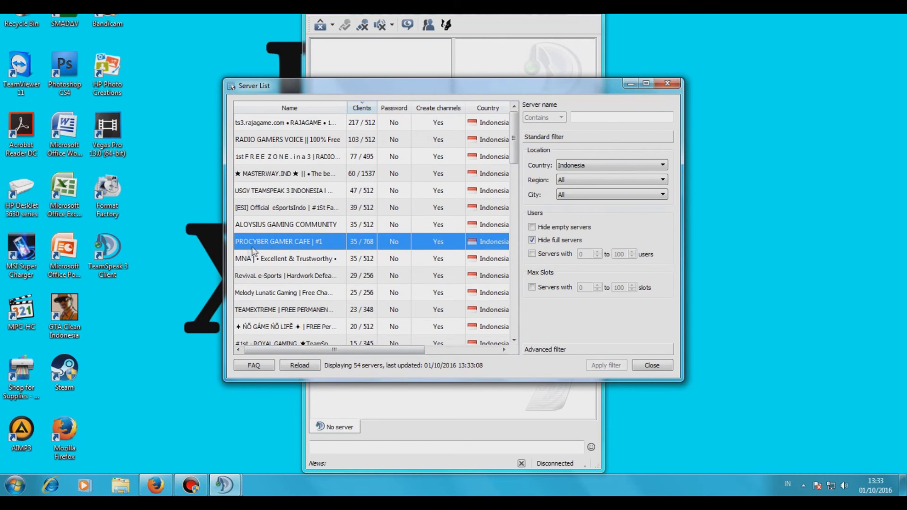
{"action": "mouse_move", "coordinate": [328, 242]}
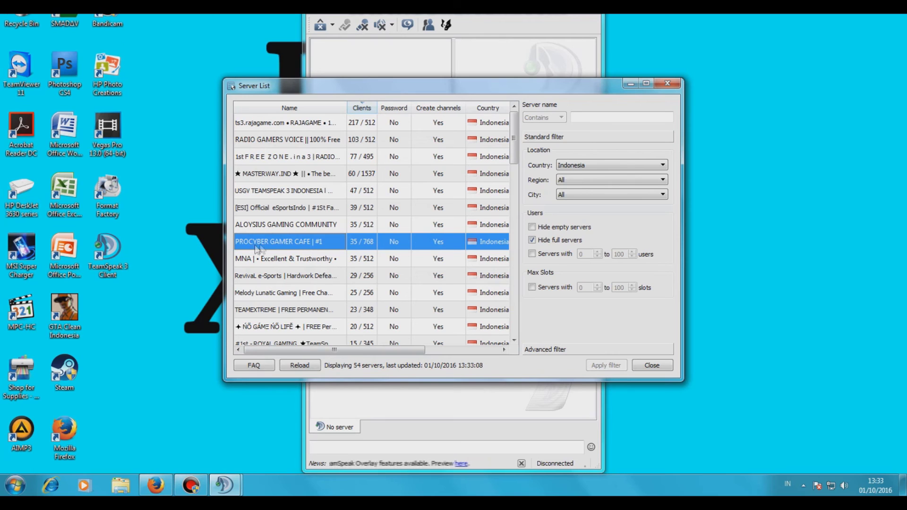
{"action": "mouse_move", "coordinate": [255, 246]}
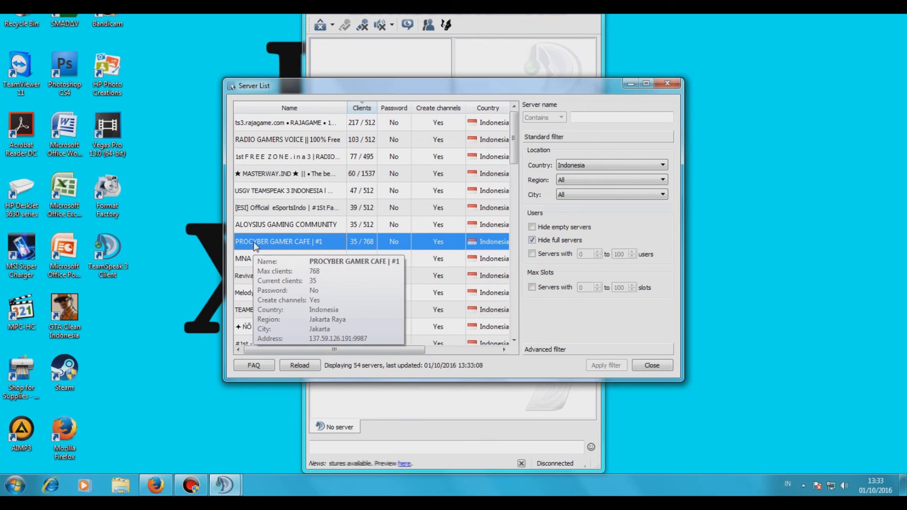
{"action": "double_click", "coordinate": [255, 242]}
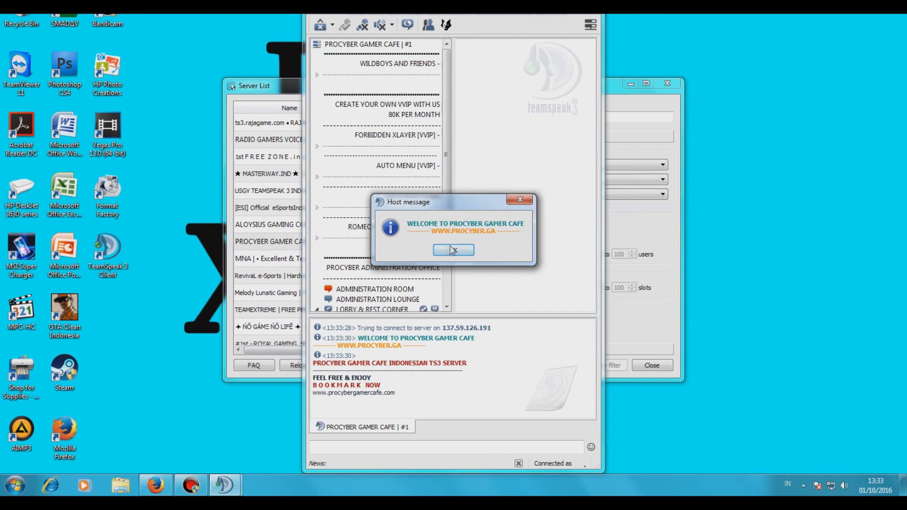
{"action": "left_click", "coordinate": [454, 251]}
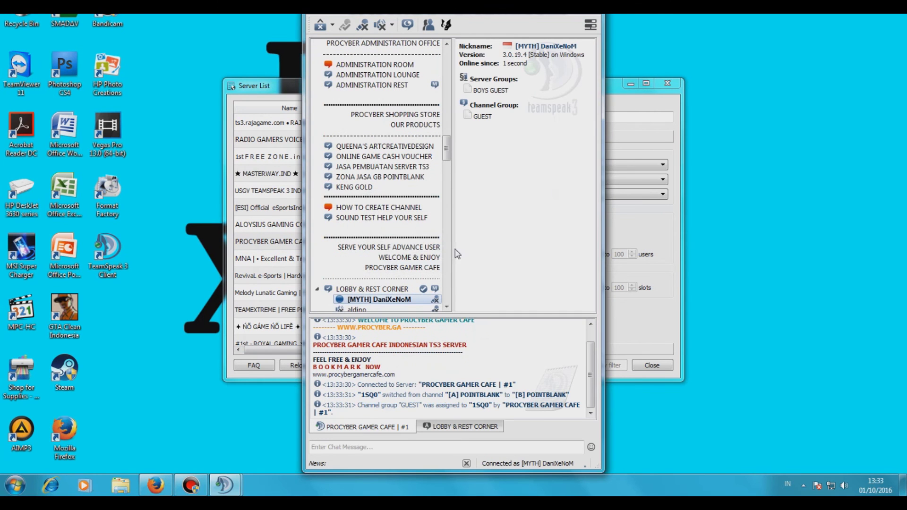
{"action": "left_click", "coordinate": [667, 84]}
- Look through the server's channel tree and try to join the password-protected iwashere channel
{"action": "scroll", "coordinate": [467, 225], "scroll_direction": "down", "scroll_amount": 10}
{"action": "scroll", "coordinate": [467, 225], "scroll_direction": "down", "scroll_amount": 5}
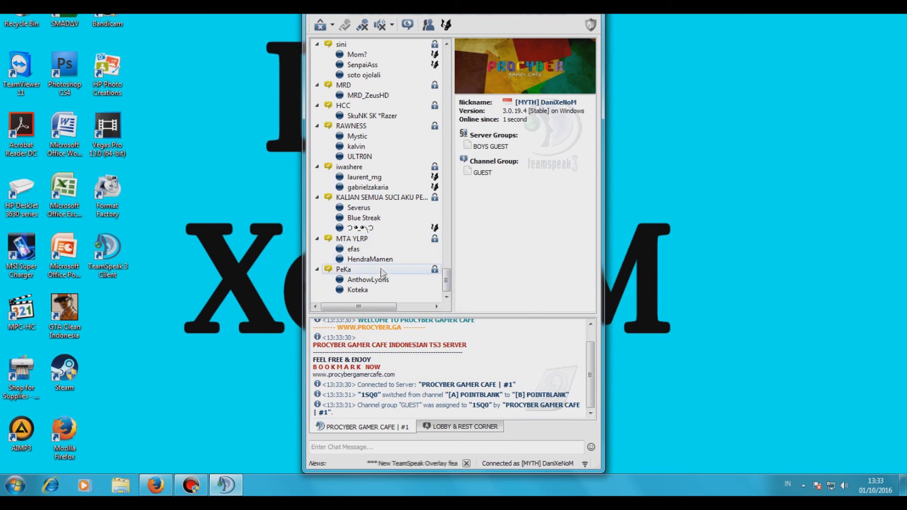
{"action": "scroll", "coordinate": [384, 251], "scroll_direction": "up", "scroll_amount": 4}
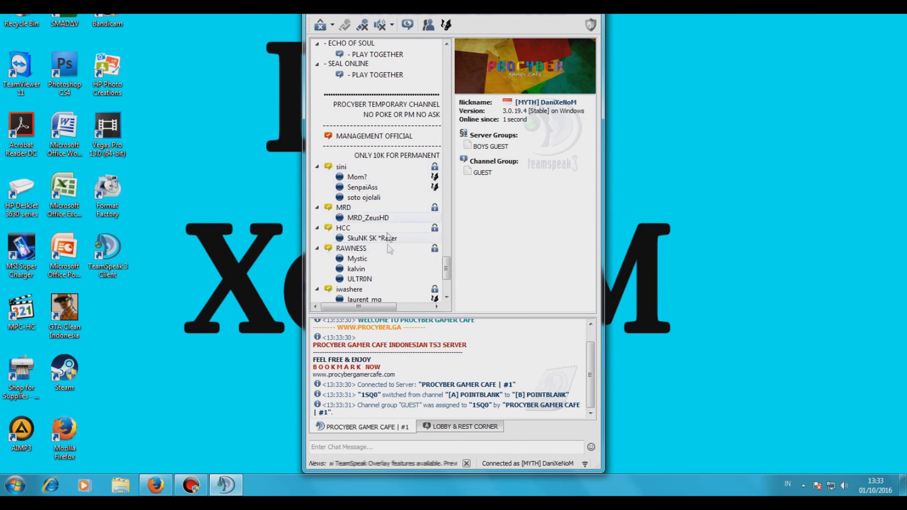
{"action": "scroll", "coordinate": [386, 235], "scroll_direction": "down", "scroll_amount": 3}
{"action": "double_click", "coordinate": [350, 197]}
{"action": "left_click", "coordinate": [501, 249]}
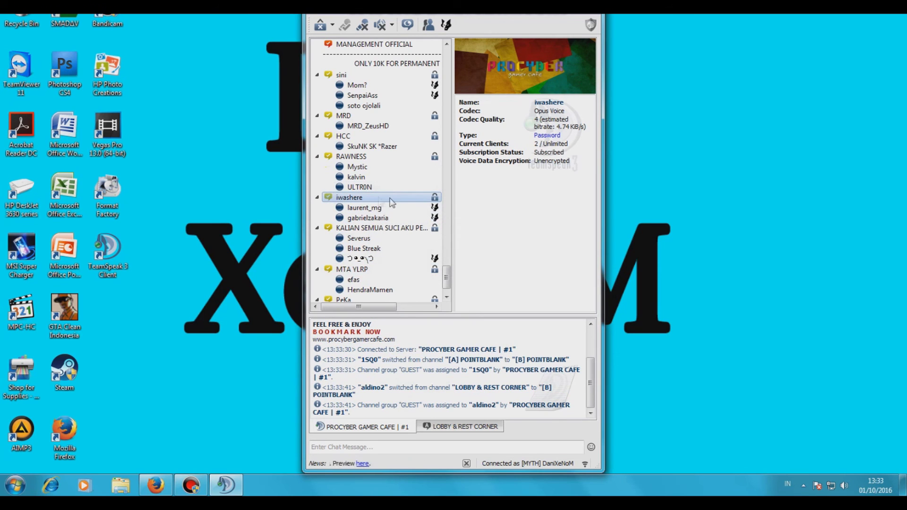
- Create a temporary channel named contoh without a password, sorted after the PeKa channel
{"action": "scroll", "coordinate": [390, 211], "scroll_direction": "up", "scroll_amount": 15}
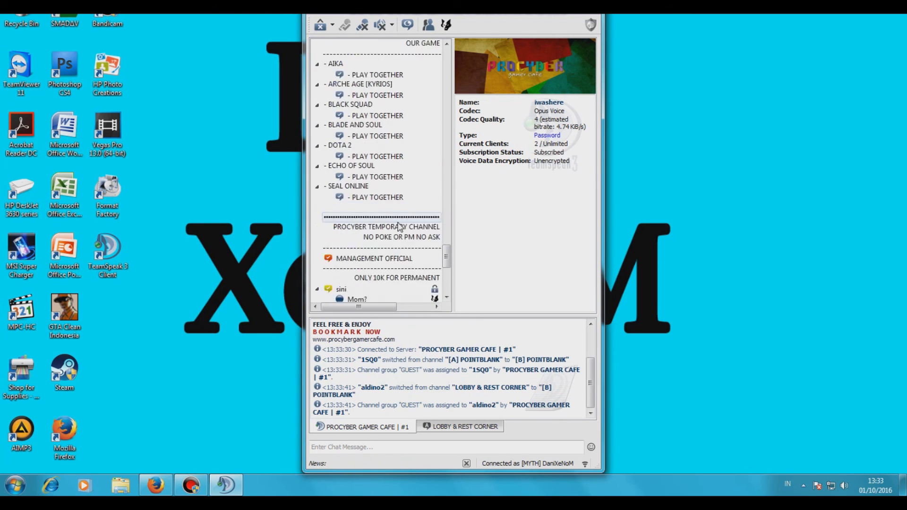
{"action": "left_click_drag", "start_coordinate": [446, 233], "coordinate": [433, 287]}
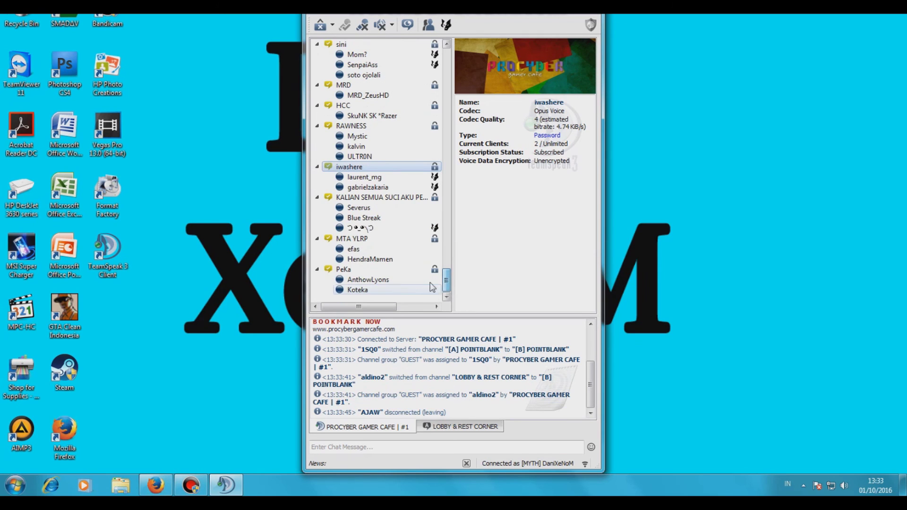
{"action": "left_click", "coordinate": [370, 242]}
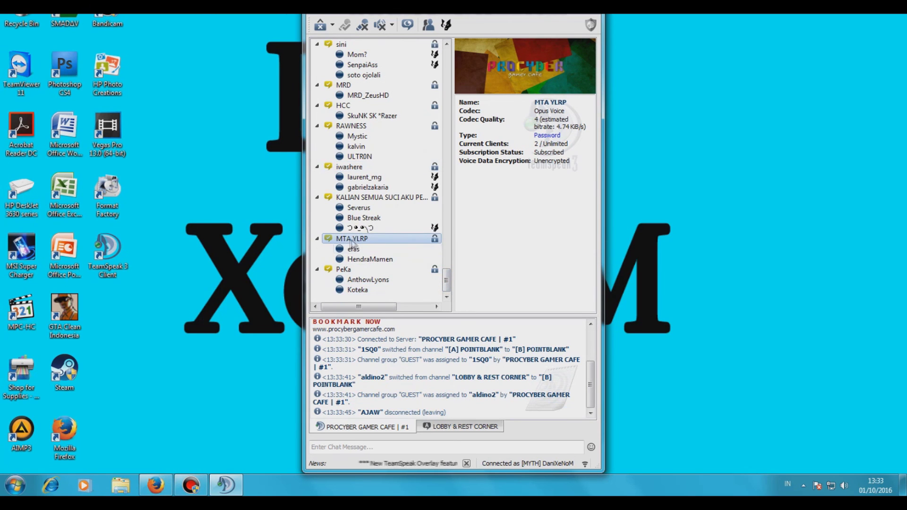
{"action": "right_click", "coordinate": [335, 241]}
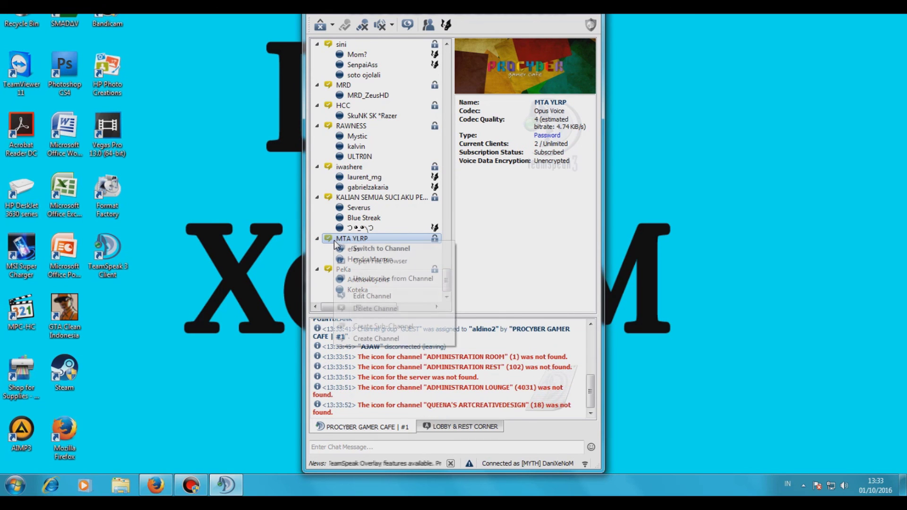
{"action": "left_click", "coordinate": [387, 335]}
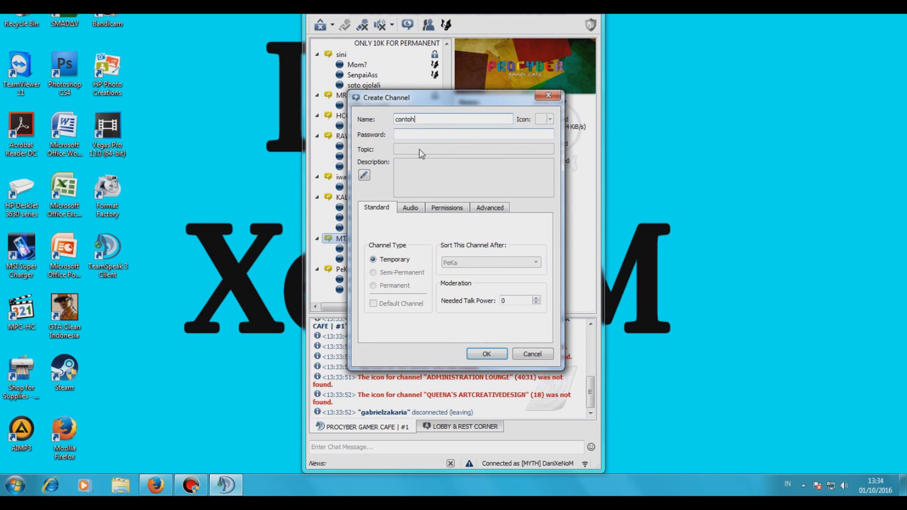
{"action": "left_click", "coordinate": [507, 357]}
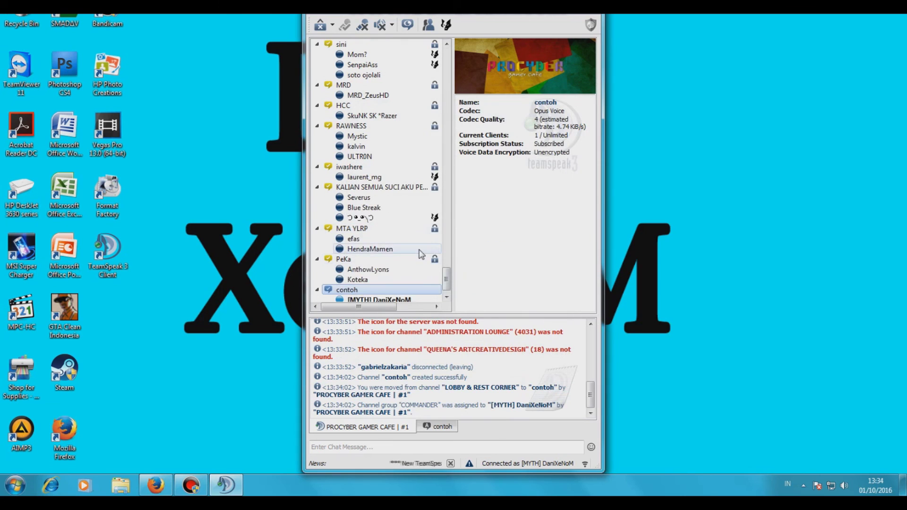